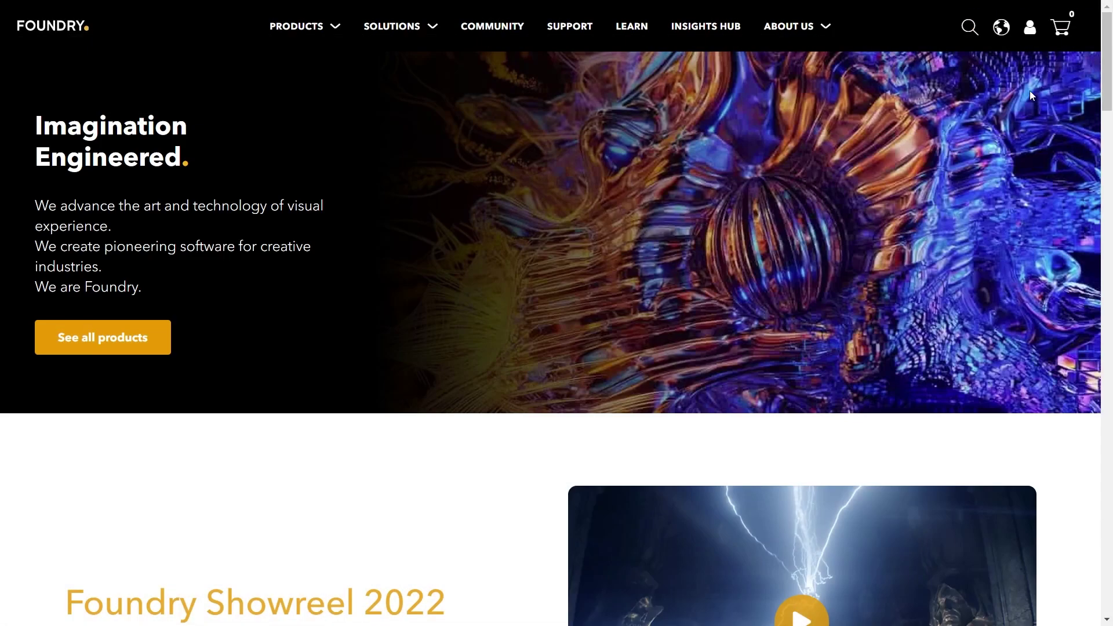
Reach Product Content's Organization Admin Dashboard from My Account's Login Licenses page.
{"action": "left_click", "coordinate": [1029, 27]}
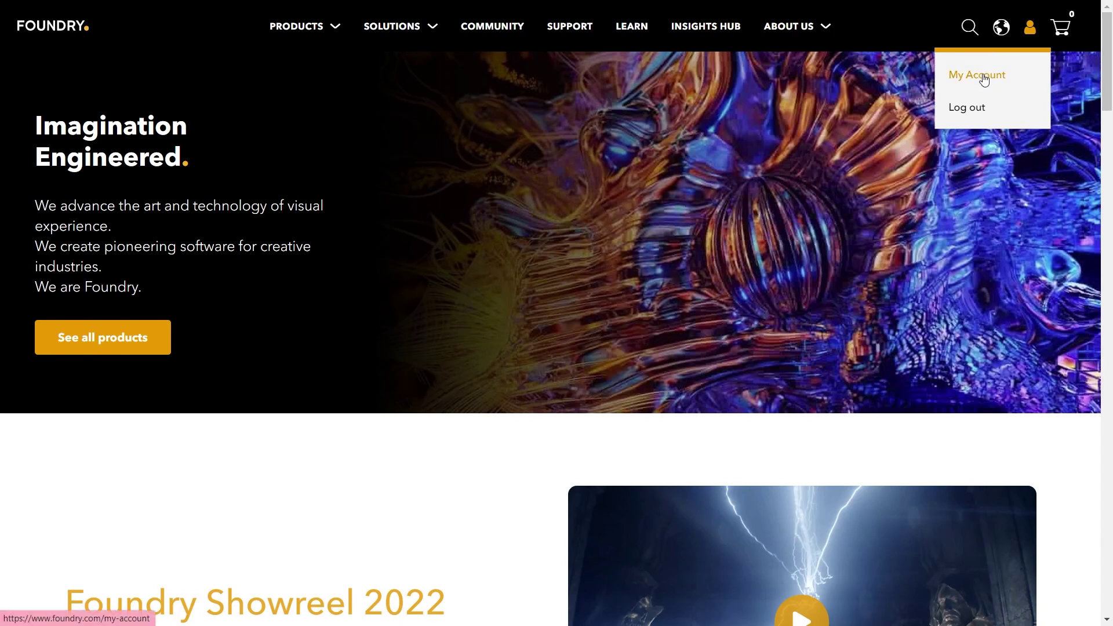
{"action": "left_click", "coordinate": [984, 77]}
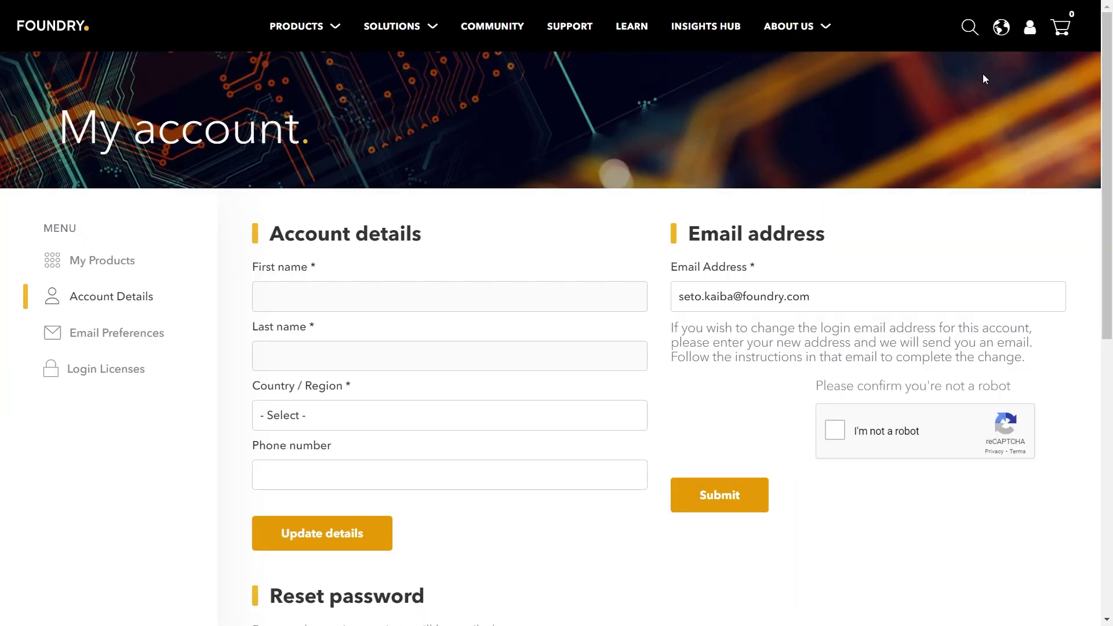
{"action": "left_click", "coordinate": [125, 375]}
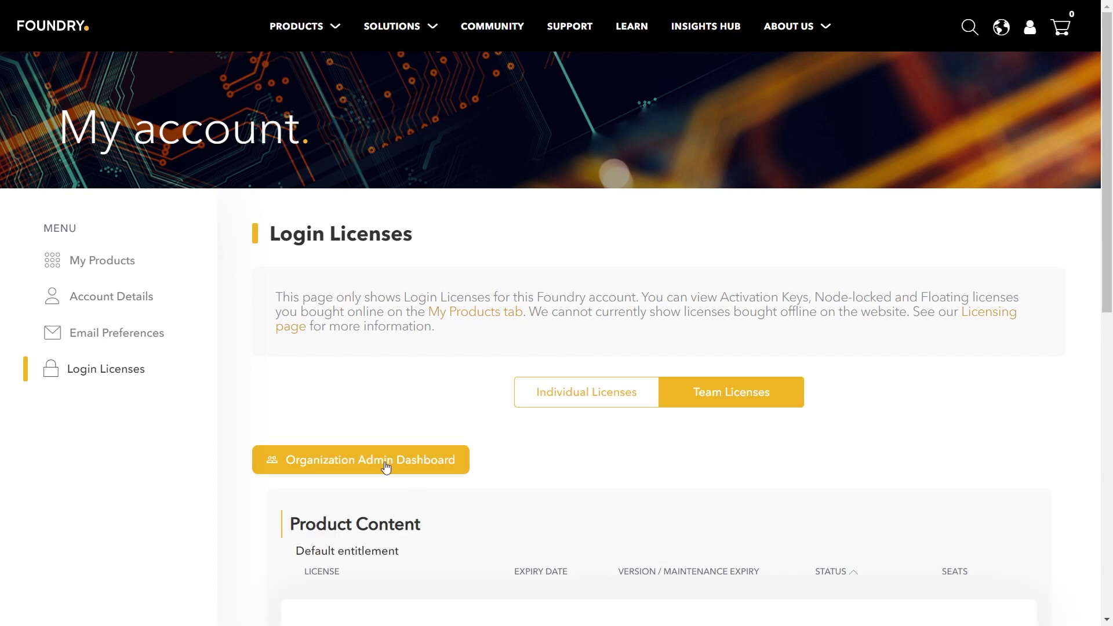
{"action": "left_click", "coordinate": [383, 464]}
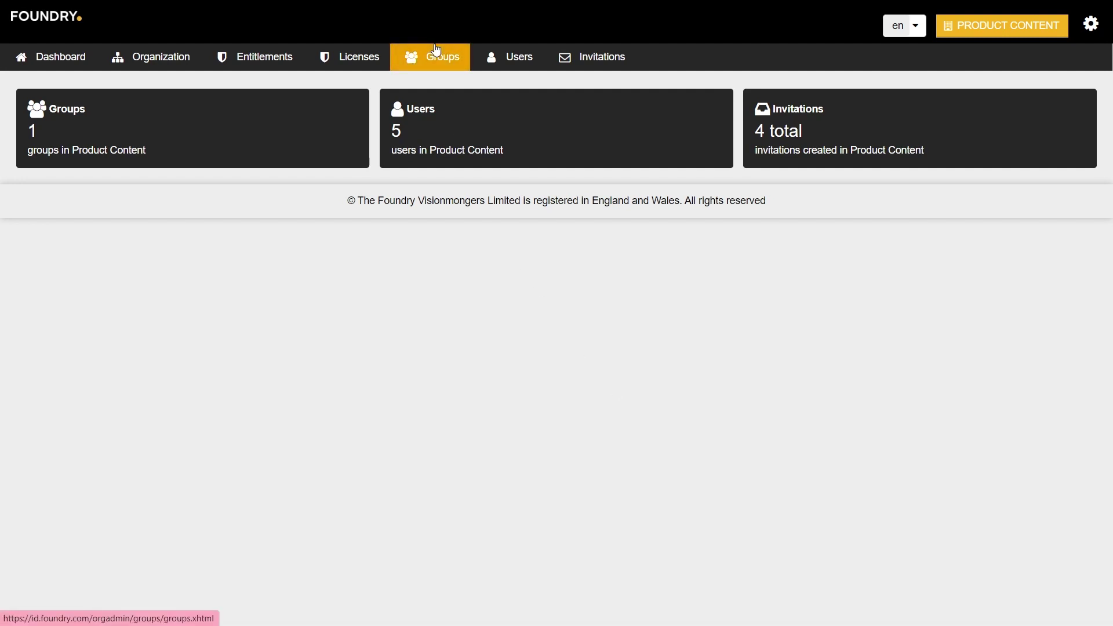
Start a new group from the Groups list, which holds only All employees.
{"action": "left_click", "coordinate": [436, 51]}
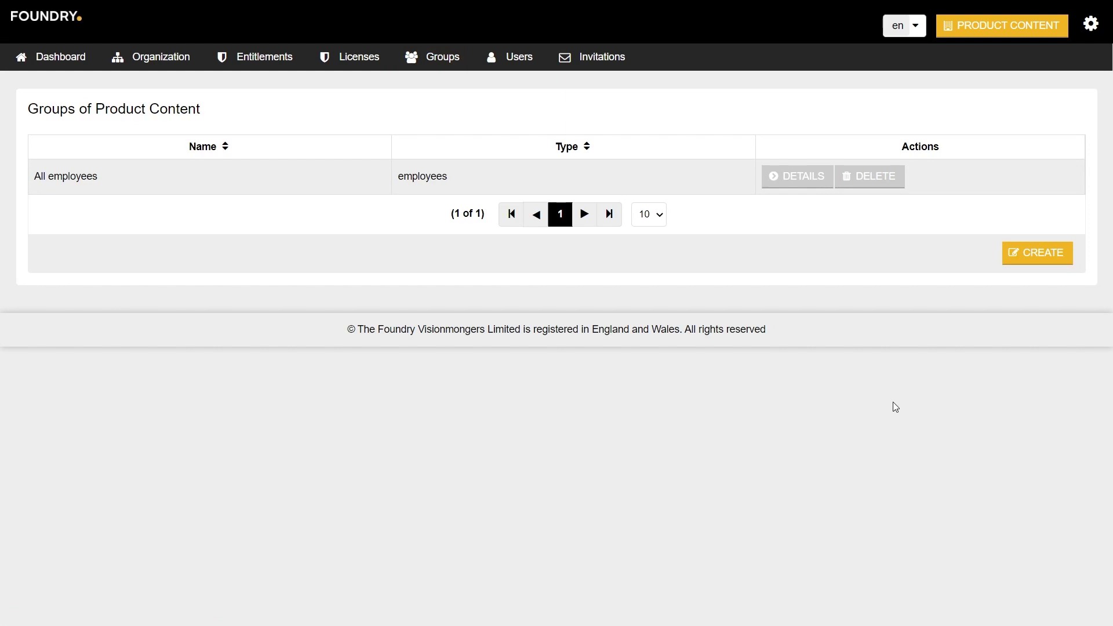
{"action": "left_click", "coordinate": [1035, 252]}
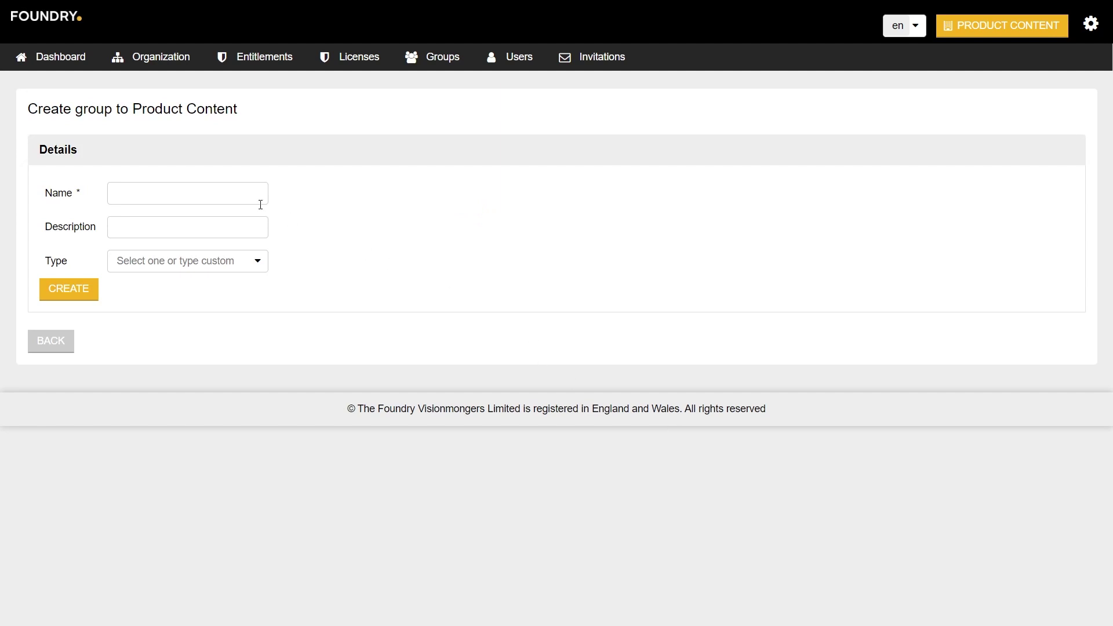
Create the group Compers, type licenseConsumers, with description Compositors Group.
{"action": "left_click", "coordinate": [234, 199]}
{"action": "type", "text": "Compers"}
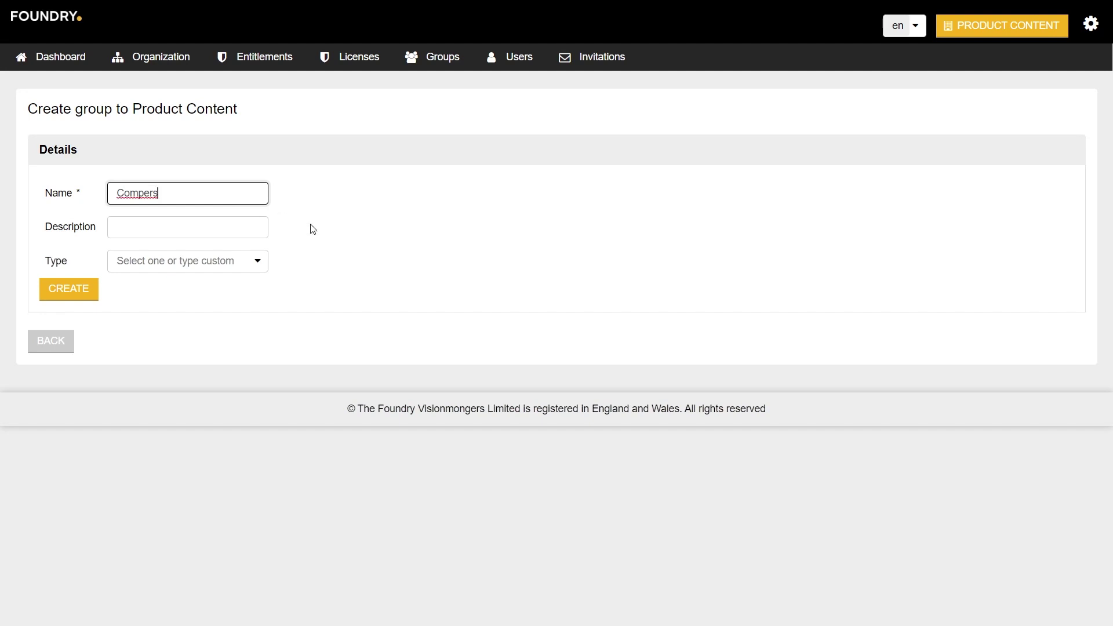
{"action": "left_click", "coordinate": [218, 265]}
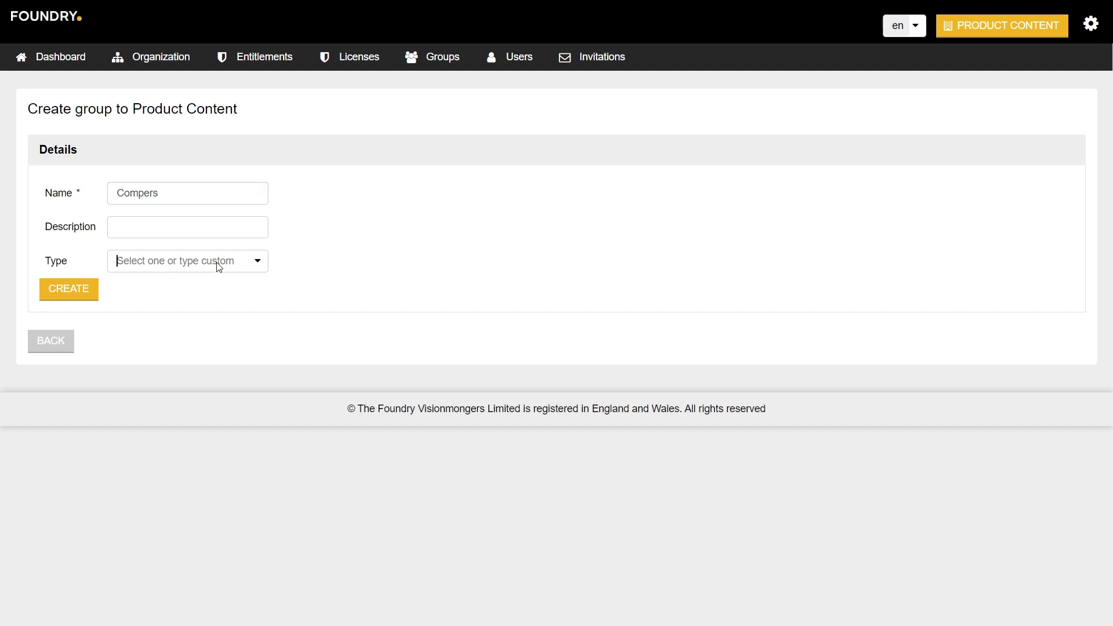
{"action": "left_click", "coordinate": [258, 264]}
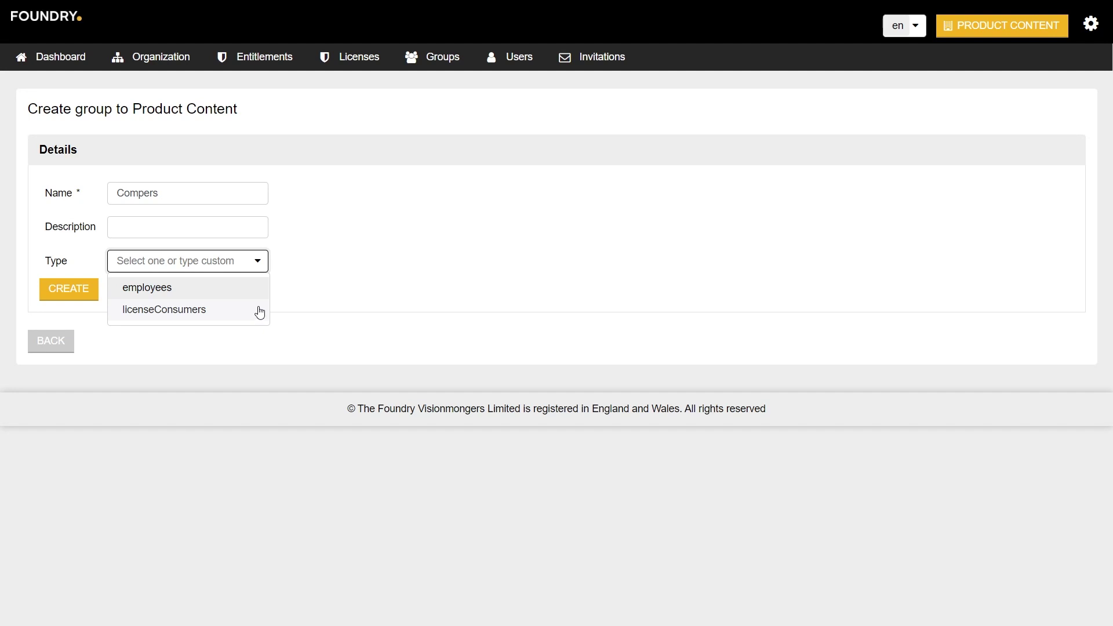
{"action": "left_click", "coordinate": [259, 314]}
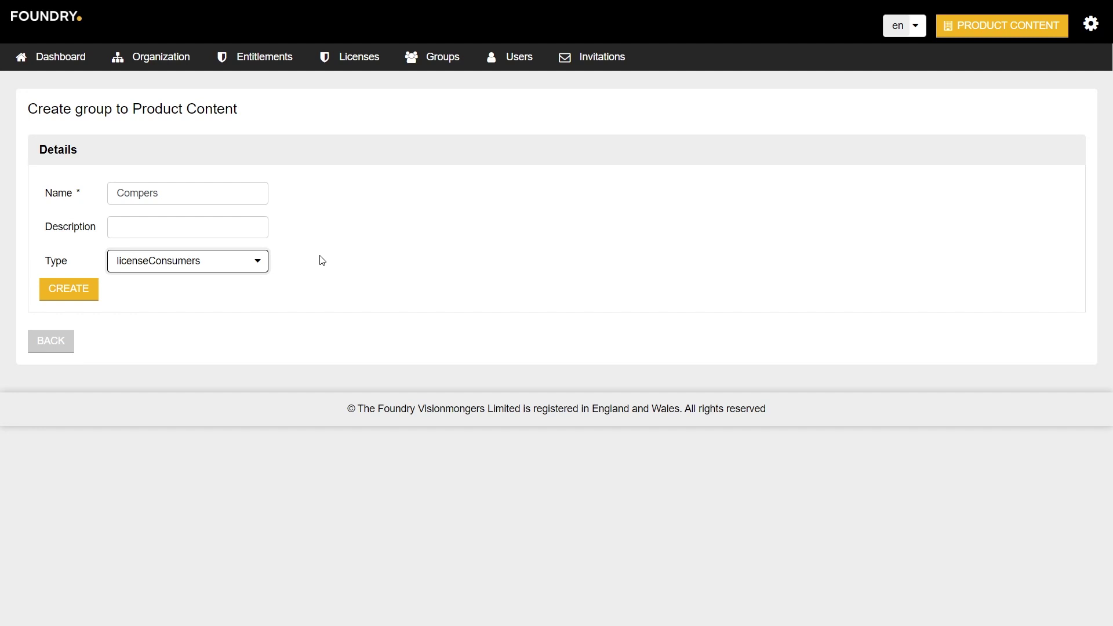
{"action": "left_click", "coordinate": [216, 225]}
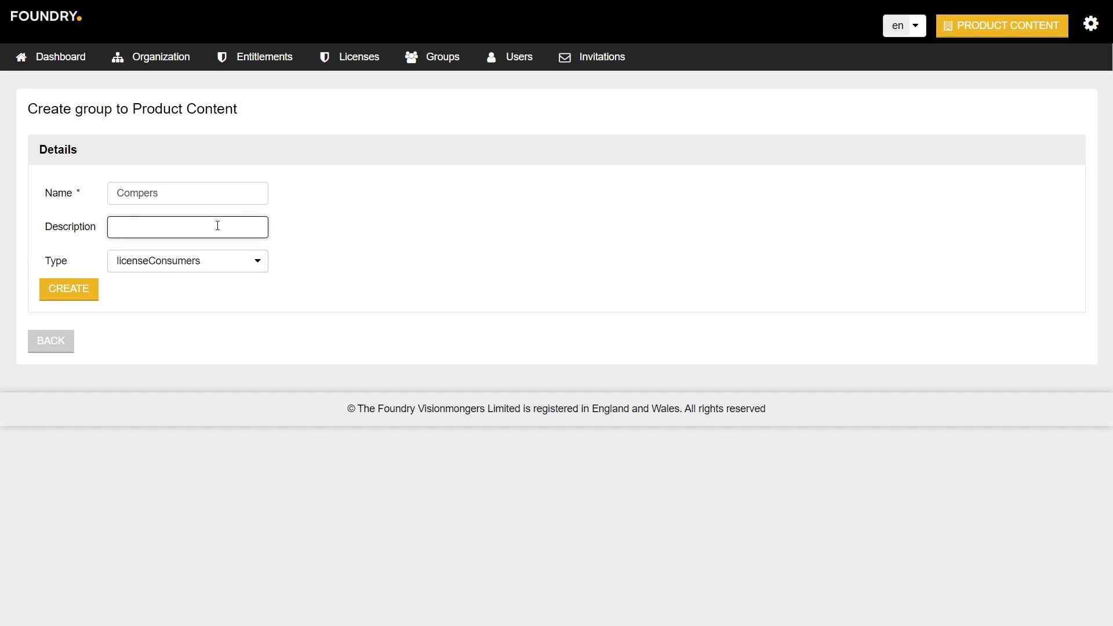
{"action": "type", "text": "Compositors Group"}
{"action": "left_click", "coordinate": [78, 290]}
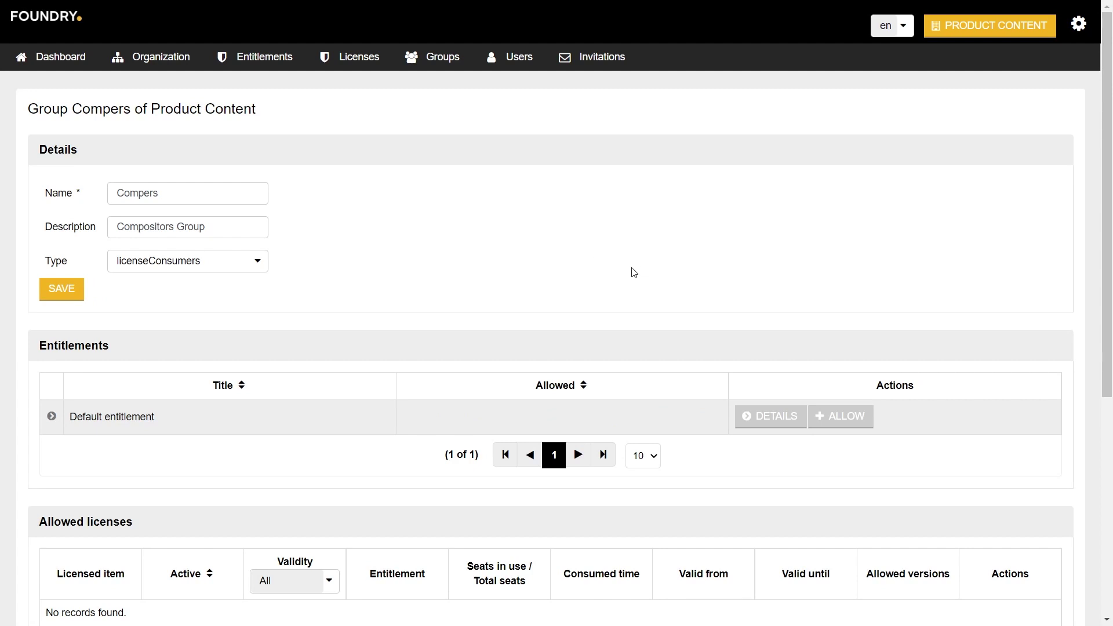
Add the first, second and last listed users as members of Compers.
{"action": "scroll", "coordinate": [634, 272], "scroll_direction": "down", "scroll_amount": 6}
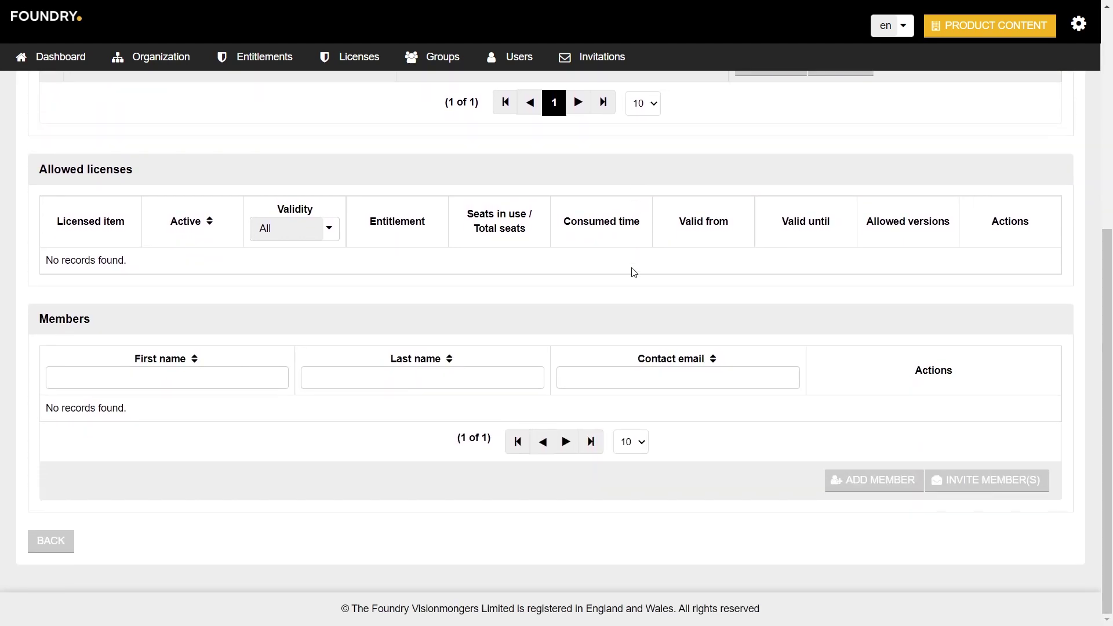
{"action": "left_click", "coordinate": [868, 481]}
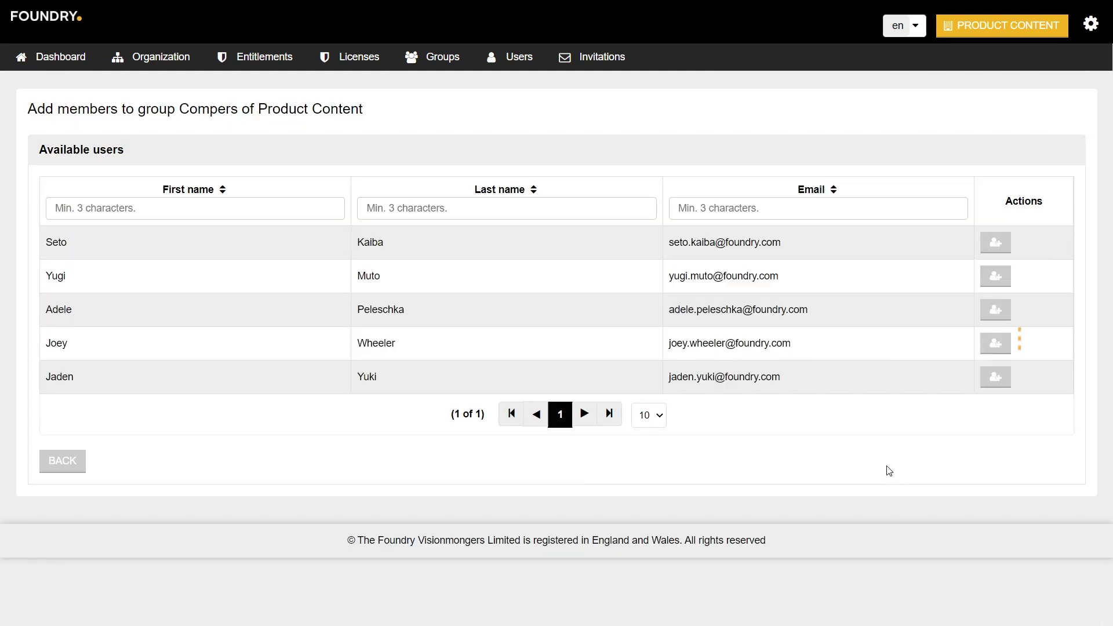
{"action": "left_click", "coordinate": [995, 241]}
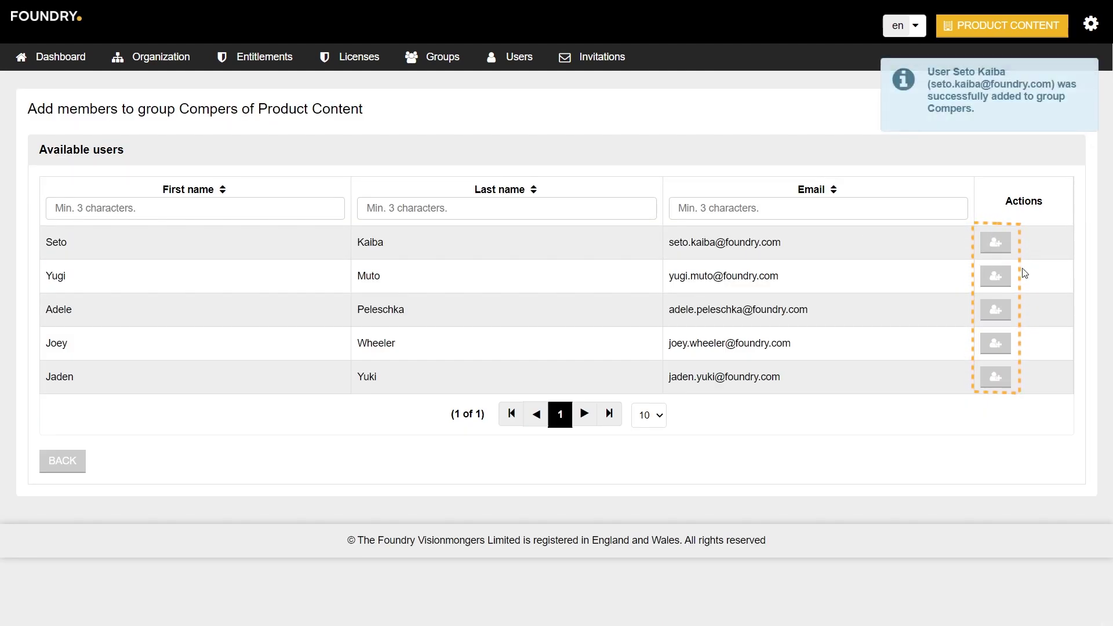
{"action": "left_click", "coordinate": [995, 276]}
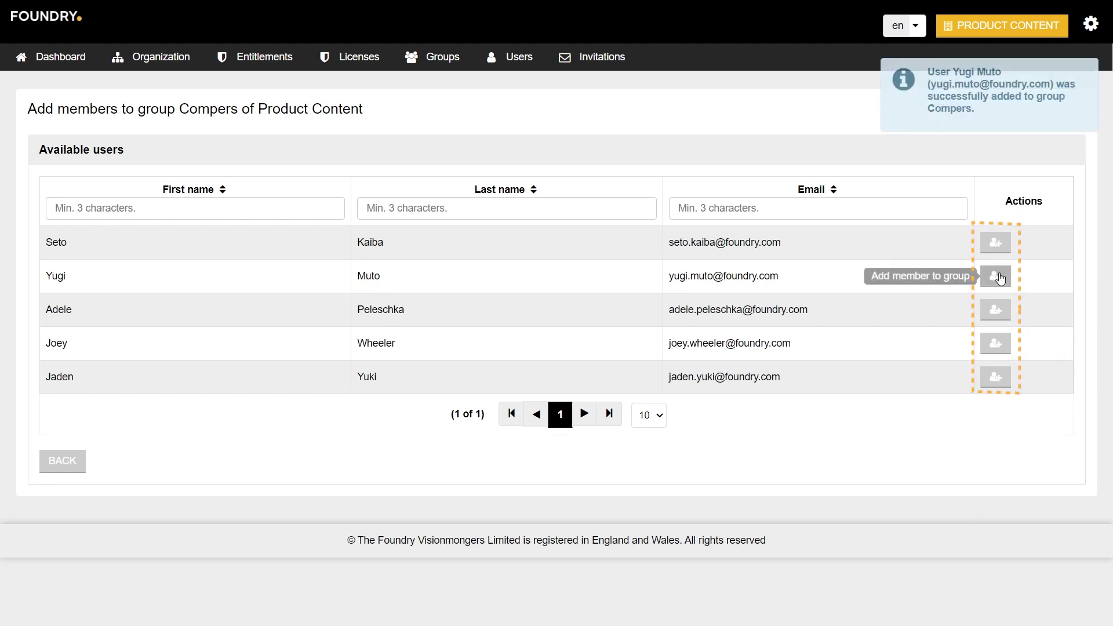
{"action": "left_click", "coordinate": [996, 377]}
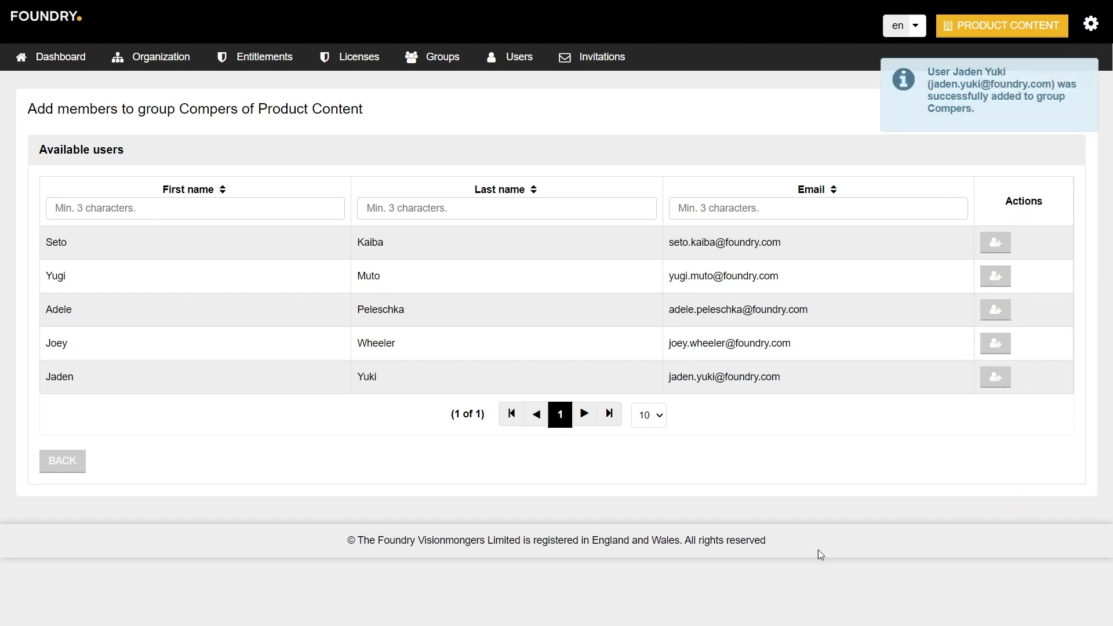
{"action": "left_click", "coordinate": [77, 462]}
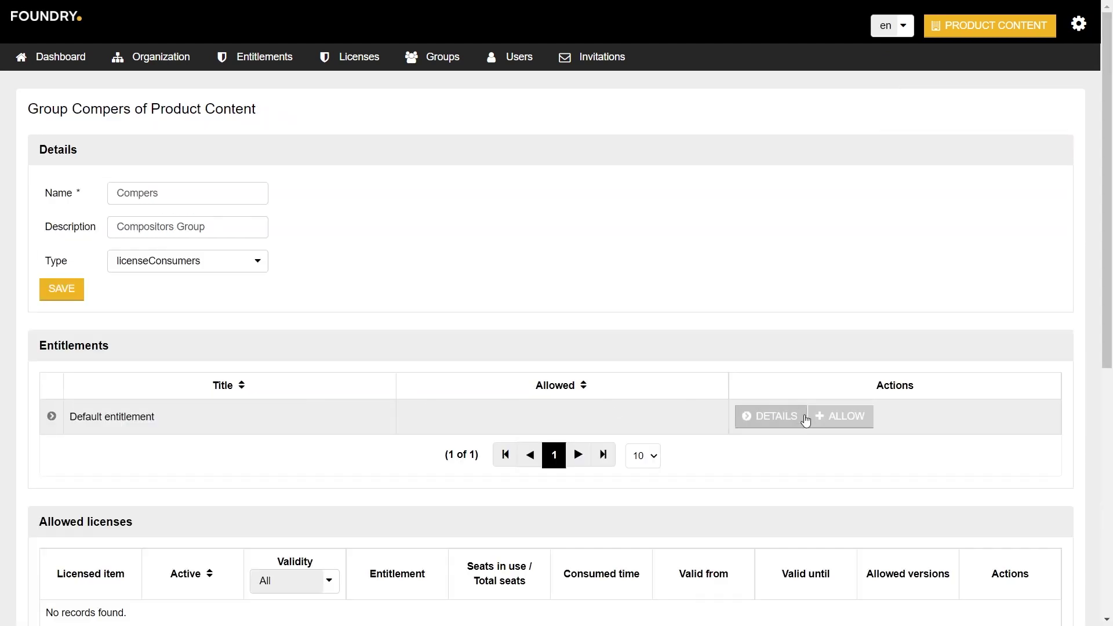
{"action": "scroll", "coordinate": [882, 442], "scroll_direction": "down", "scroll_amount": 7}
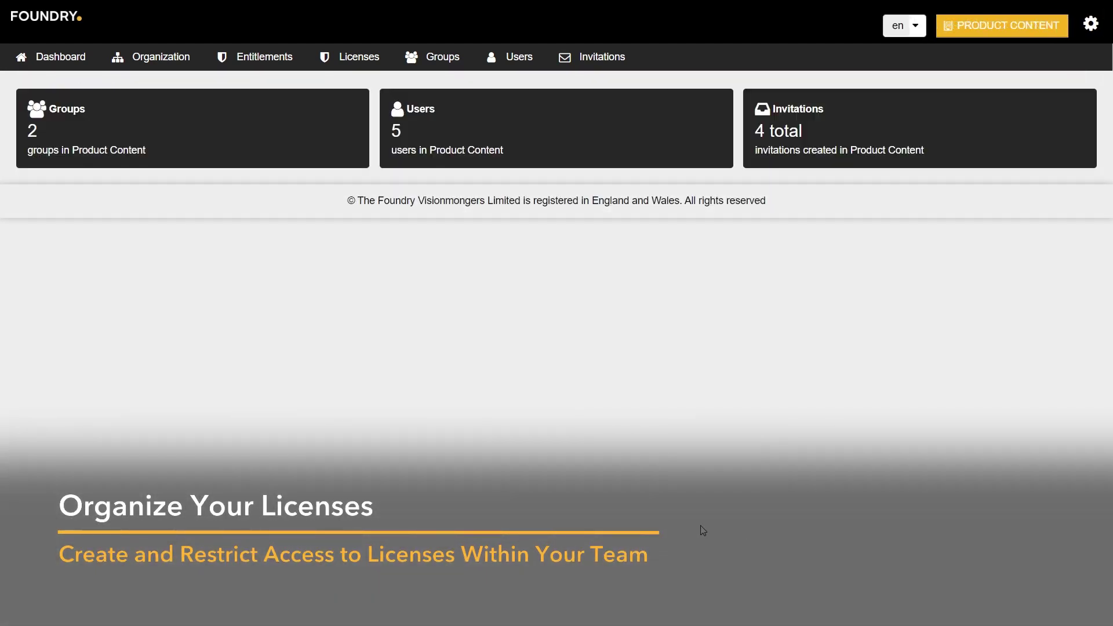
Show Product Content's Entitlements list, holding only the Default entitlement.
{"action": "left_click", "coordinate": [261, 65]}
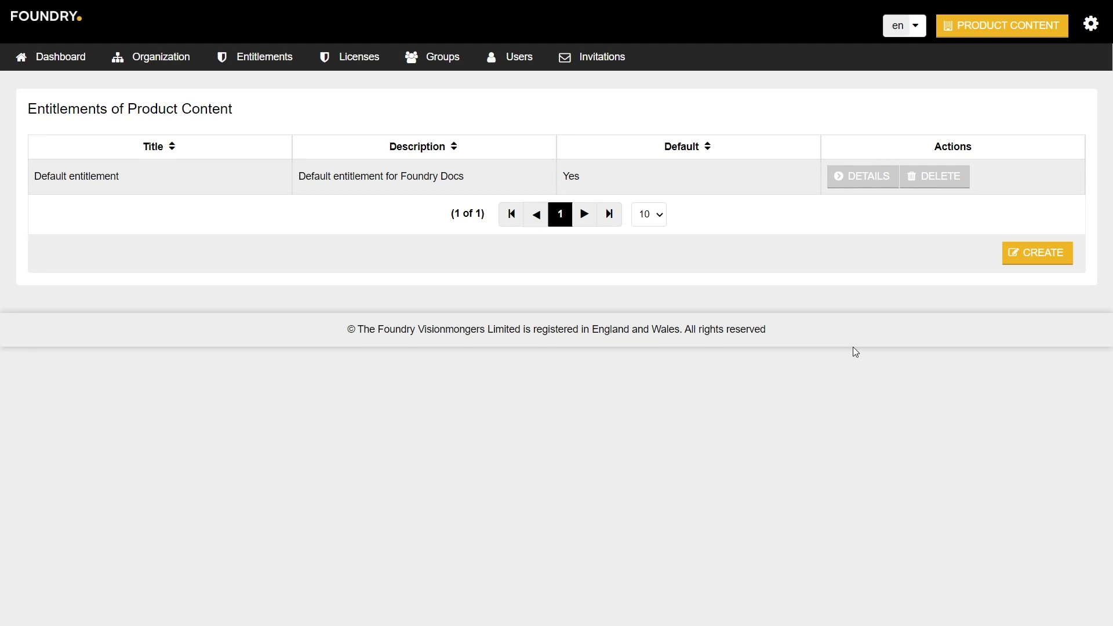
Create the entitlement Nuke Licenses with description Compositor Licensing Pool.
{"action": "left_click", "coordinate": [1042, 254]}
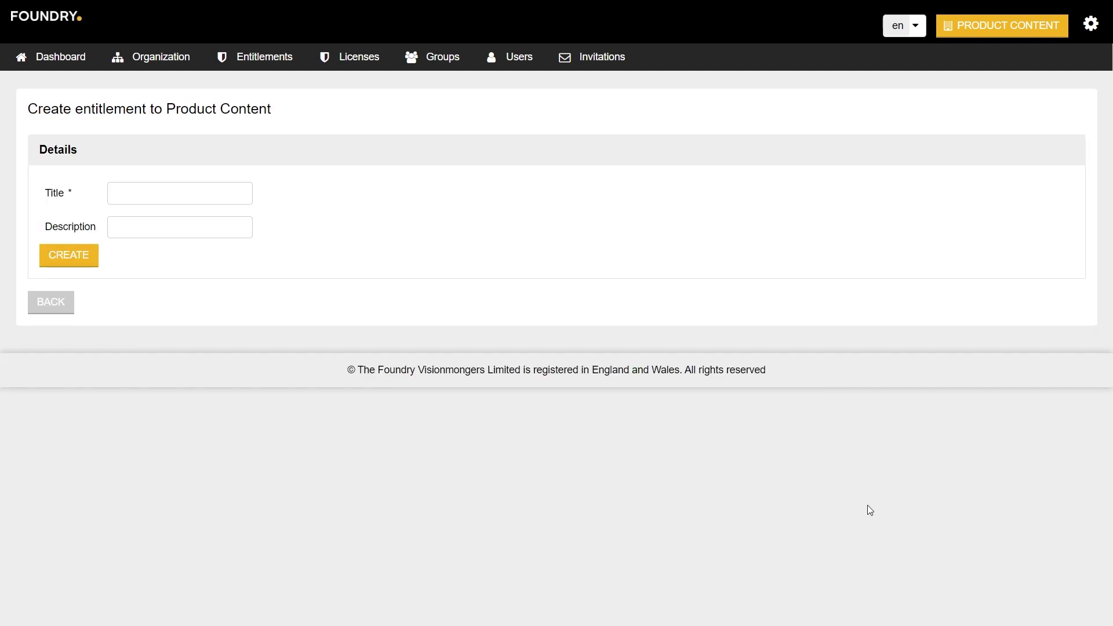
{"action": "left_click", "coordinate": [206, 187]}
{"action": "type", "text": "Nuke Licenses"}
{"action": "key", "text": "Tab"}
{"action": "type", "text": "Compositor Licensing Pool"}
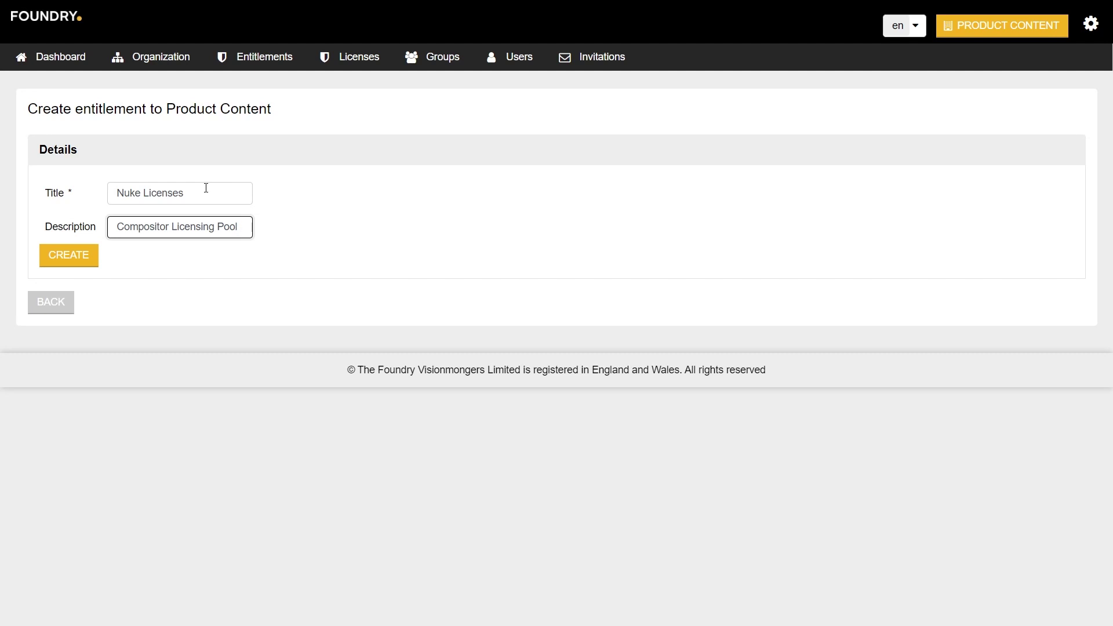
{"action": "left_click", "coordinate": [91, 259]}
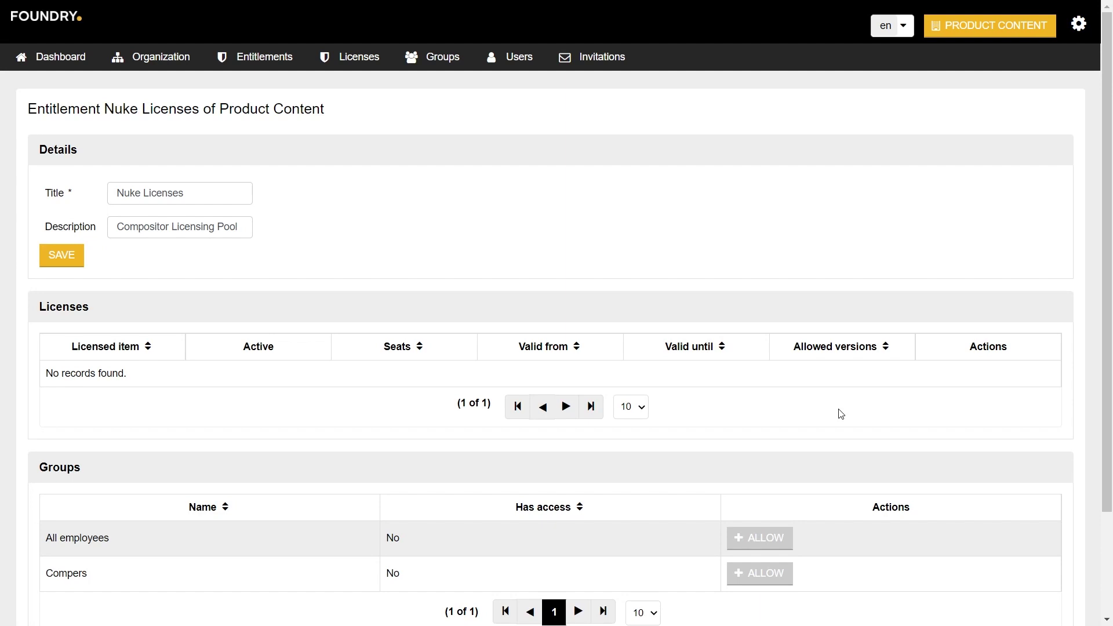
Allow the Compers group on Nuke Licenses, then return to the entitlements list.
{"action": "scroll", "coordinate": [841, 414], "scroll_direction": "down", "scroll_amount": 1}
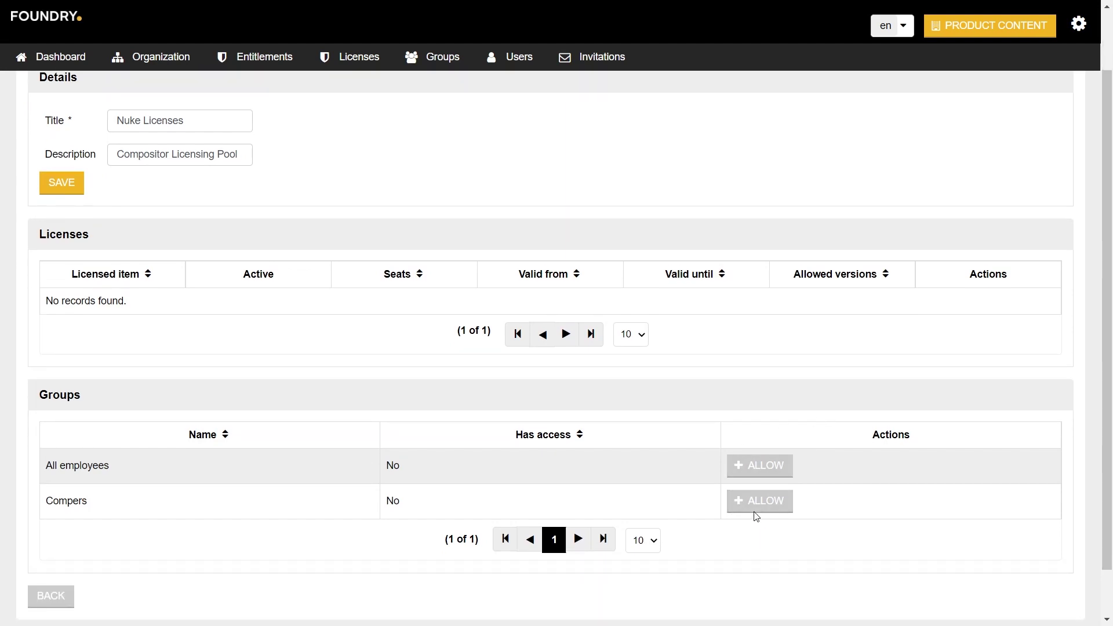
{"action": "left_click", "coordinate": [757, 502]}
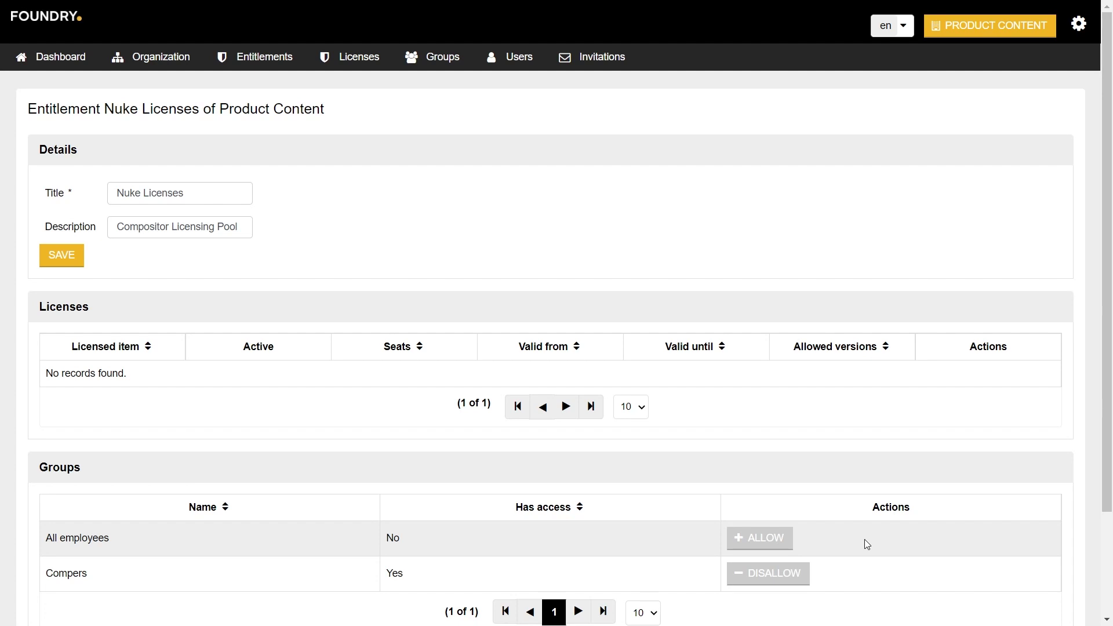
{"action": "left_click", "coordinate": [274, 57]}
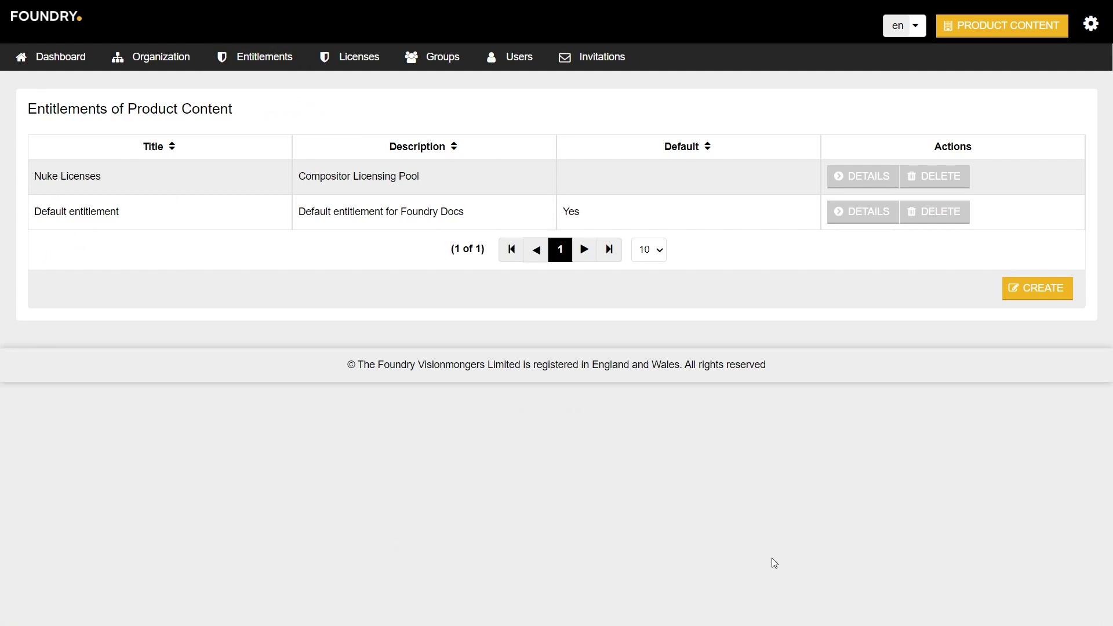
Move the nuke_i license from the Default entitlement into Nuke Licenses.
{"action": "left_click", "coordinate": [865, 213]}
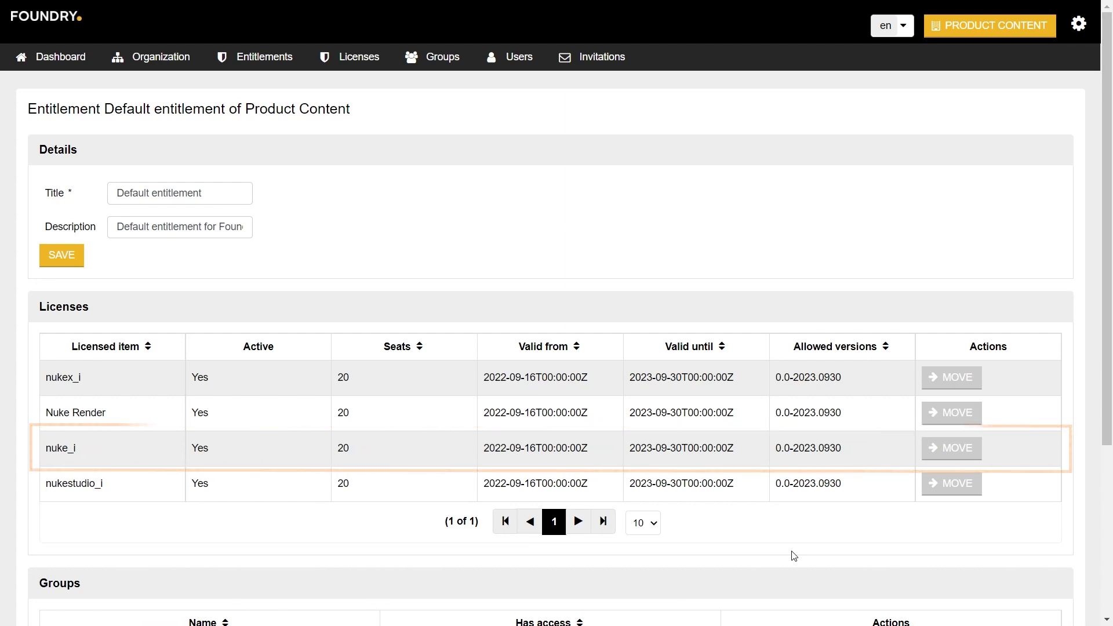
{"action": "left_click", "coordinate": [951, 447]}
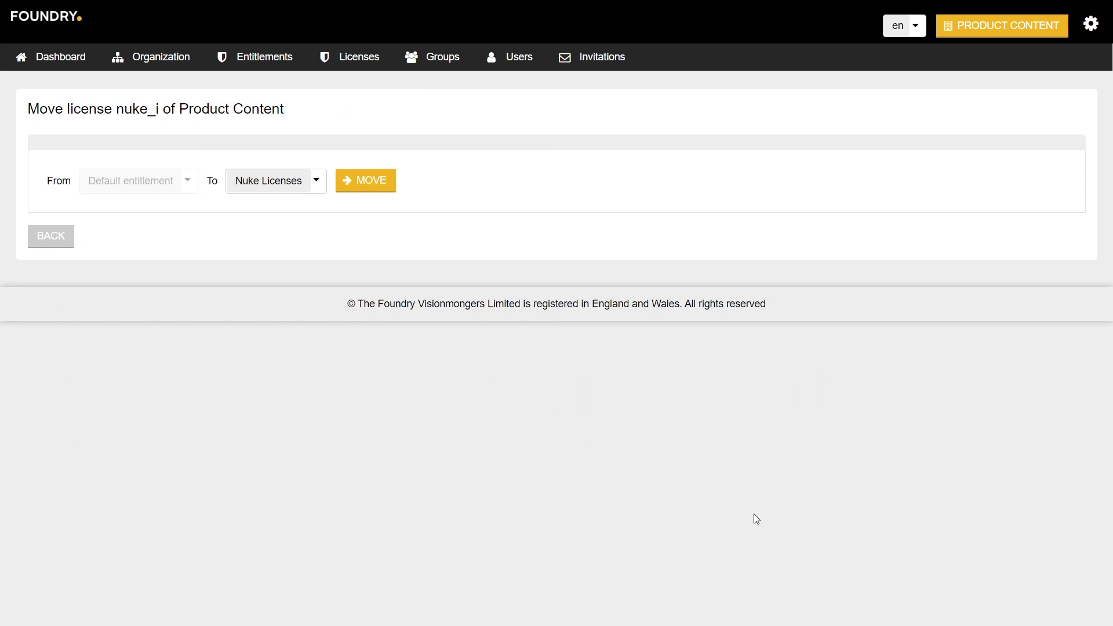
{"action": "left_click", "coordinate": [278, 191]}
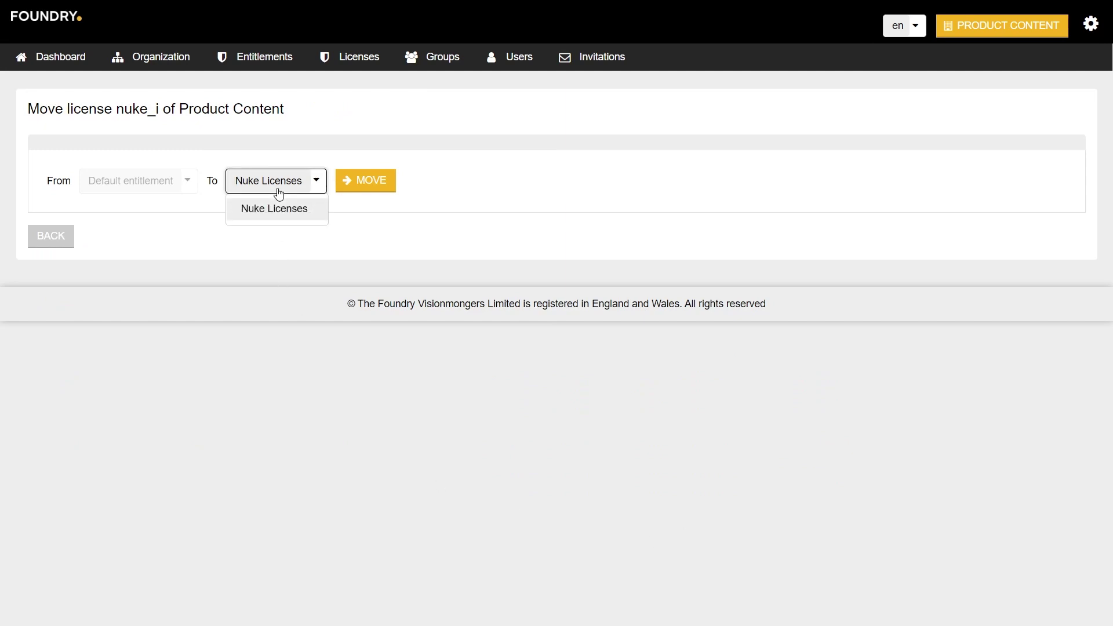
{"action": "left_click", "coordinate": [279, 193]}
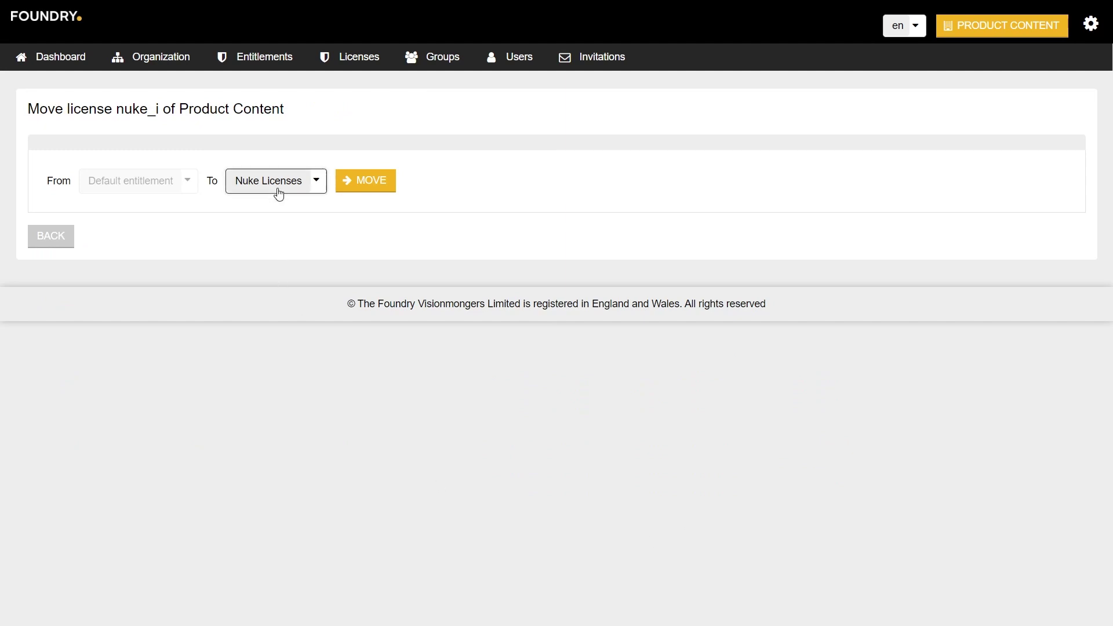
{"action": "left_click", "coordinate": [382, 189]}
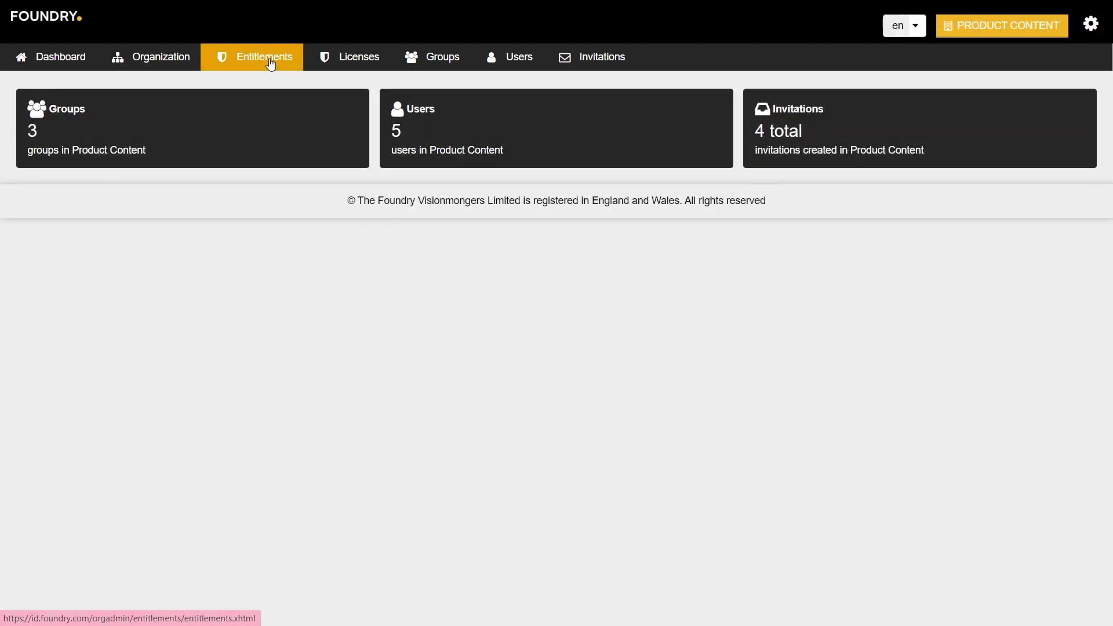
Create the entitlement Render Farm with description Nuke_r Licenses.
{"action": "left_click", "coordinate": [266, 58]}
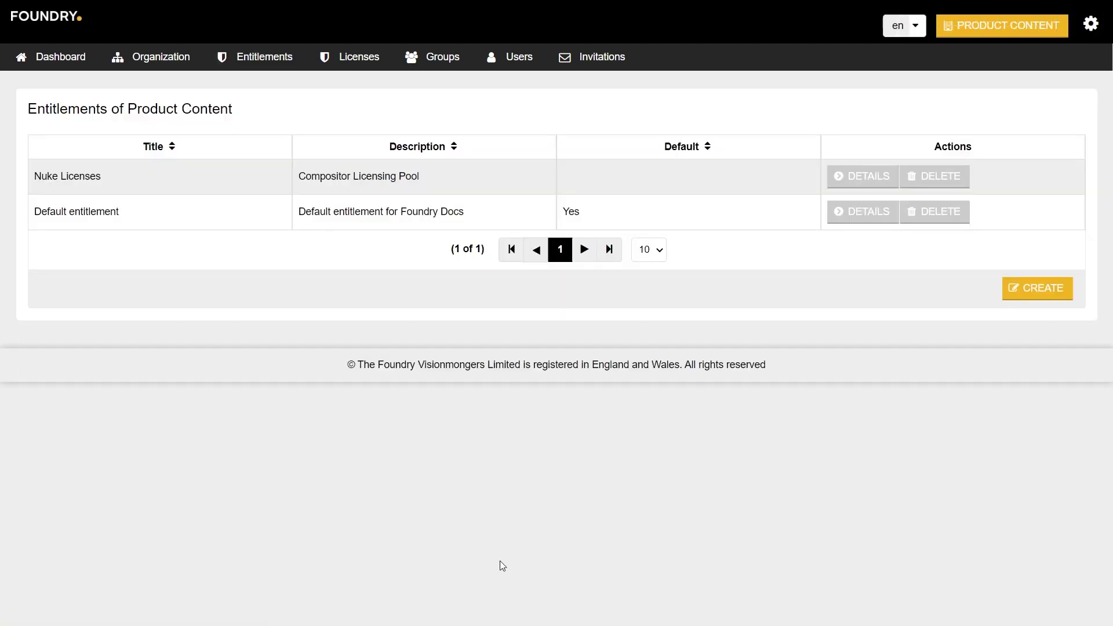
{"action": "left_click", "coordinate": [1027, 301]}
{"action": "left_click", "coordinate": [165, 196]}
{"action": "type", "text": "Render Farm"}
{"action": "key", "text": "Tab"}
{"action": "type", "text": "Nuke_r Licenses"}
{"action": "key", "text": "Return"}
Grant a group access to Render Farm and move Nuke Render out of Default.
{"action": "scroll", "coordinate": [537, 288], "scroll_direction": "down", "scroll_amount": 1}
{"action": "left_click", "coordinate": [771, 541]}
{"action": "left_click", "coordinate": [275, 62]}
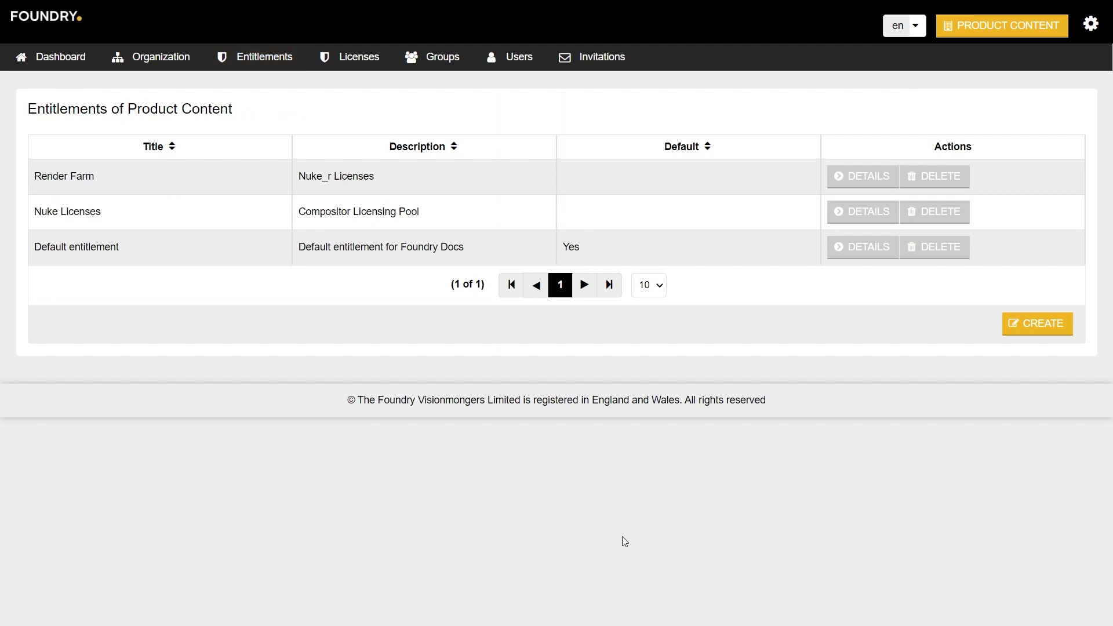
{"action": "left_click", "coordinate": [862, 248]}
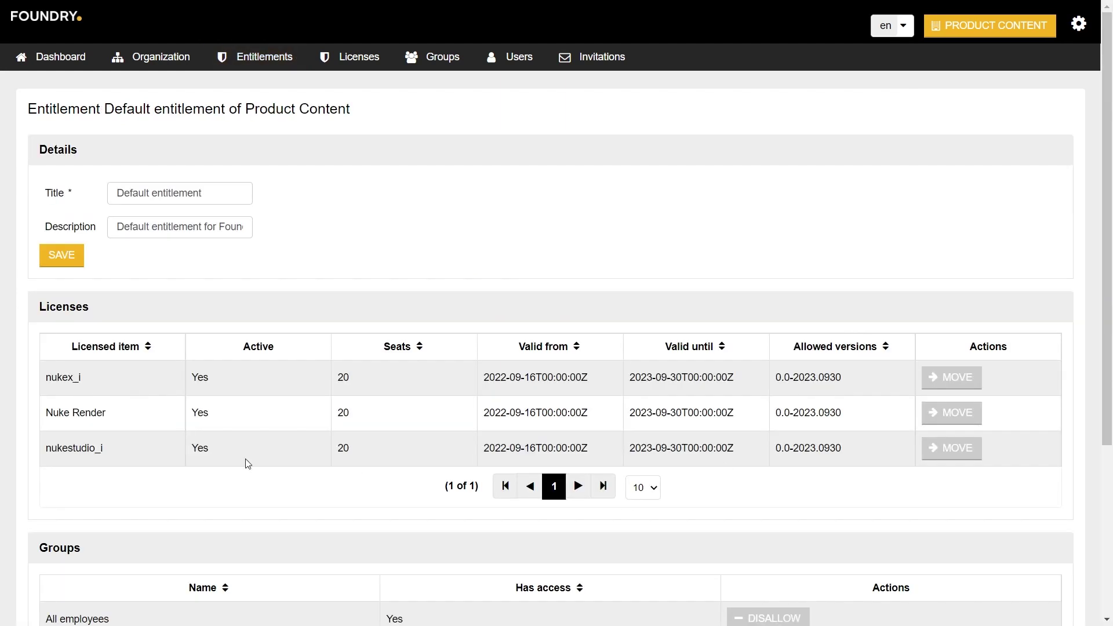
{"action": "left_click", "coordinate": [951, 412]}
{"action": "left_click", "coordinate": [359, 180]}
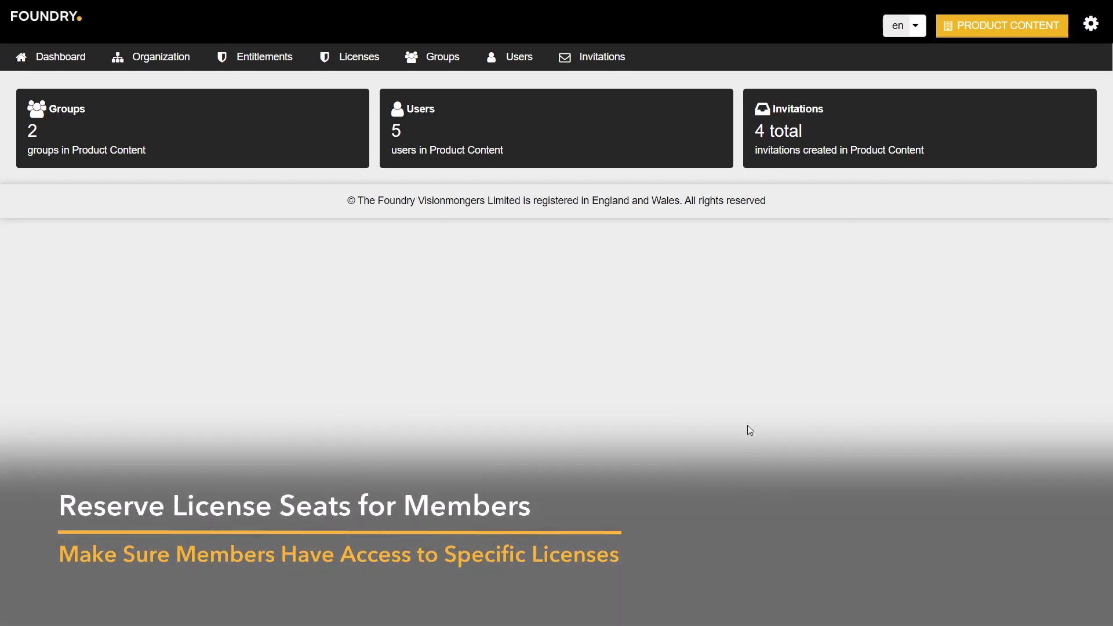
Reserve one nuke_i seat for the second listed user, leaving 19 of 20.
{"action": "left_click", "coordinate": [360, 56]}
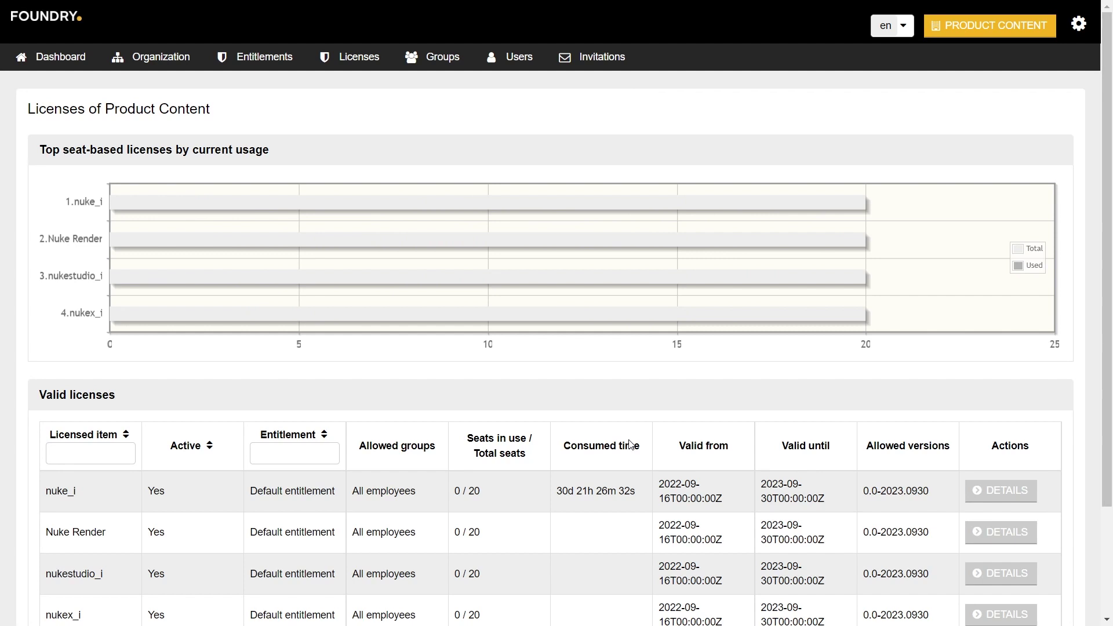
{"action": "scroll", "coordinate": [631, 444], "scroll_direction": "down", "scroll_amount": 3}
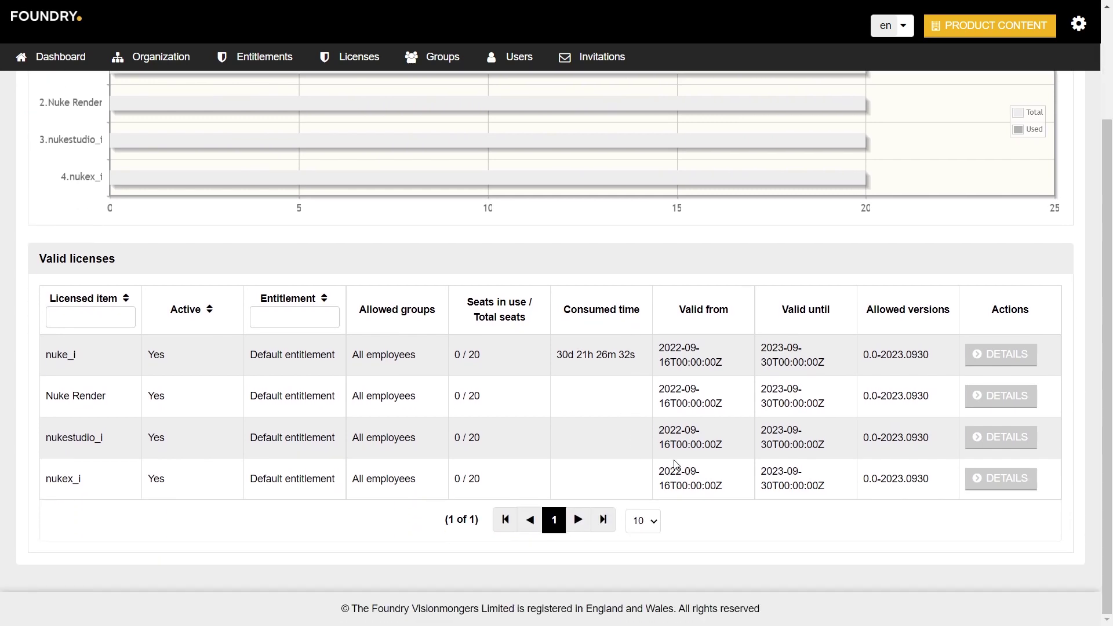
{"action": "left_click", "coordinate": [1004, 359]}
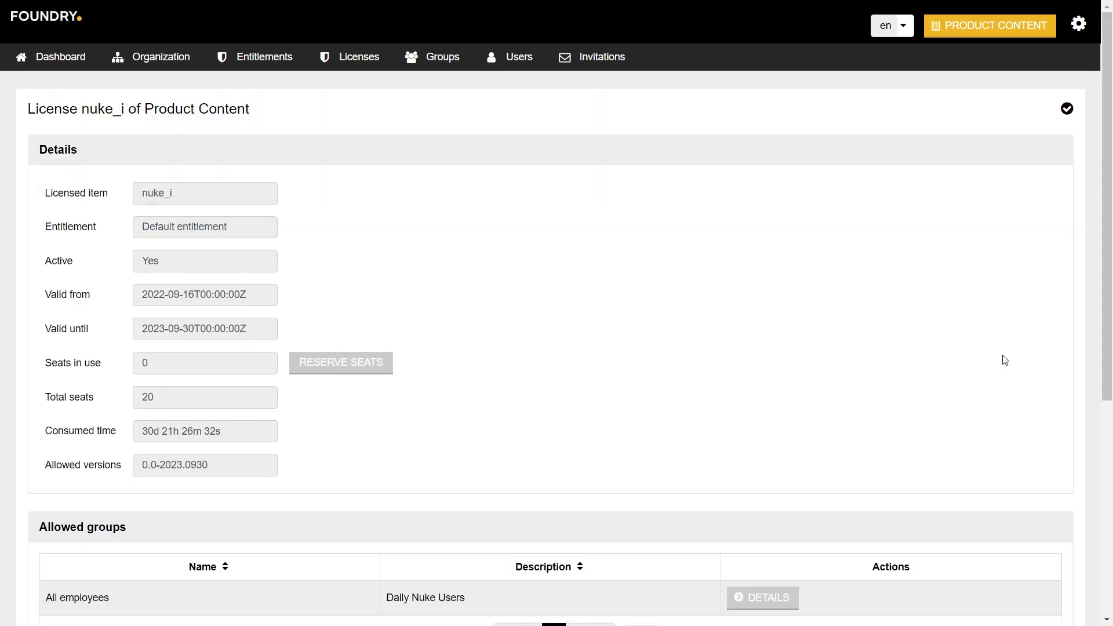
{"action": "left_click", "coordinate": [350, 373]}
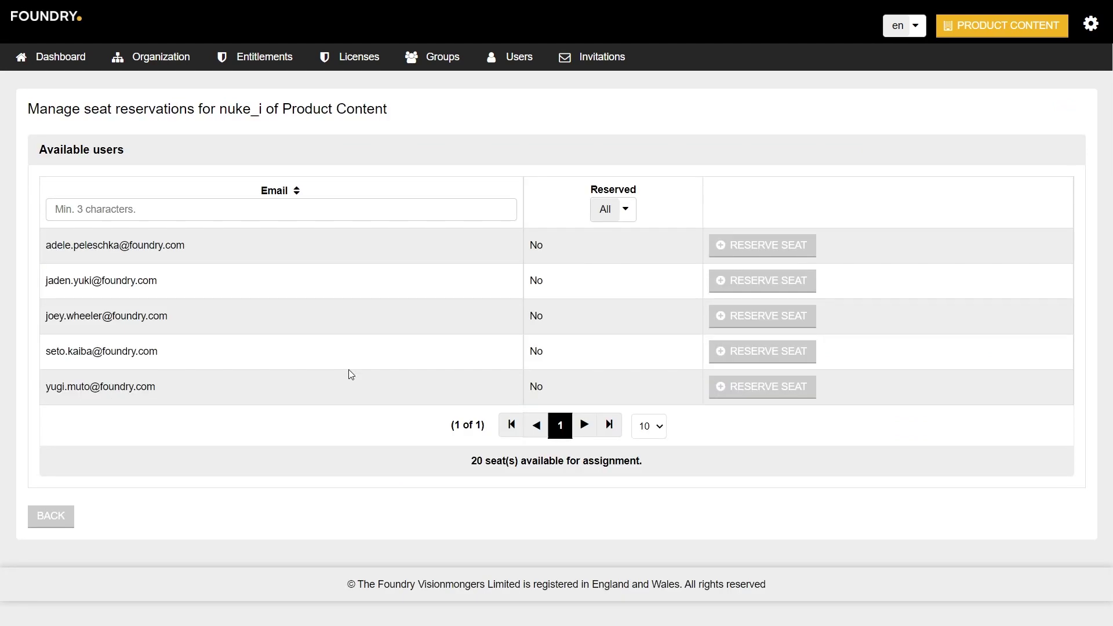
{"action": "left_click", "coordinate": [768, 288]}
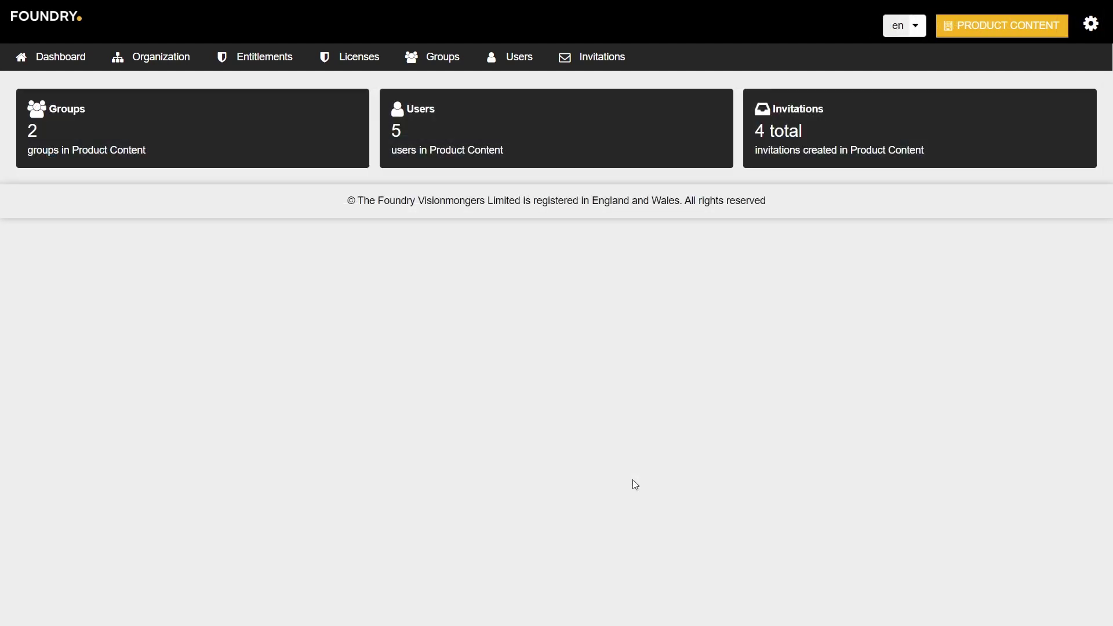
Release the reserved nuke_i seat so all 20 nuke_i seats are unreserved.
{"action": "left_click", "coordinate": [360, 61]}
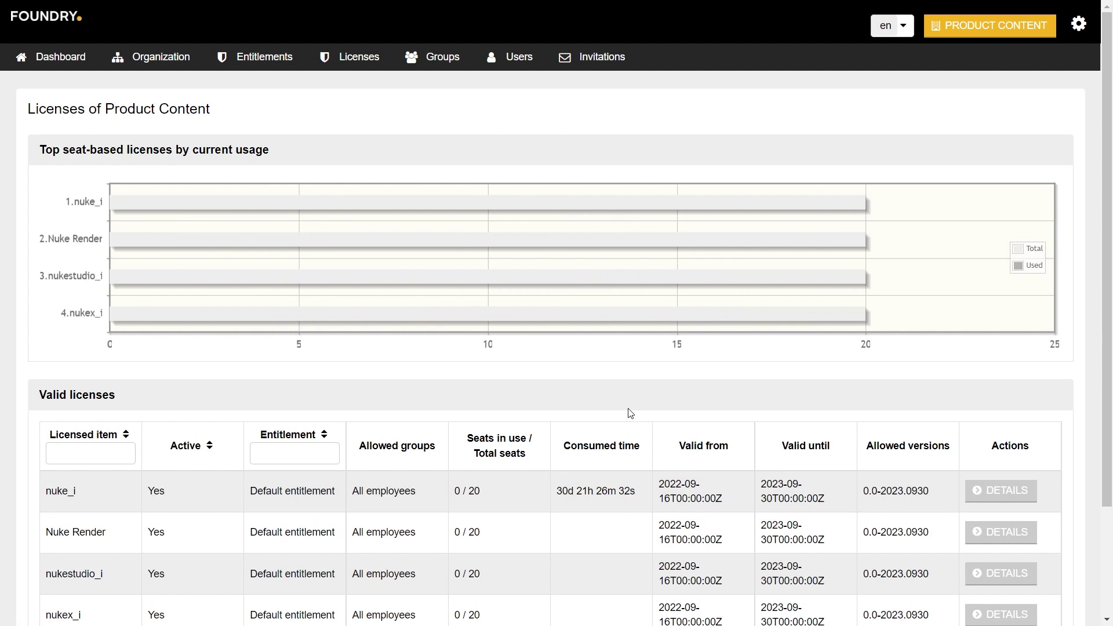
{"action": "scroll", "coordinate": [631, 413], "scroll_direction": "down", "scroll_amount": 3}
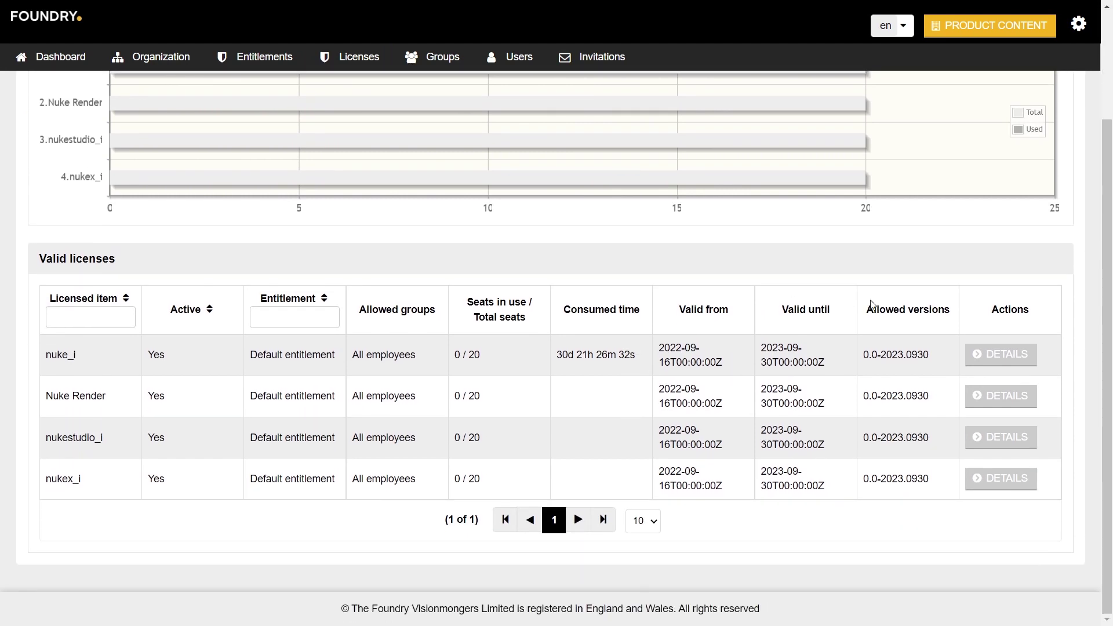
{"action": "left_click", "coordinate": [996, 355]}
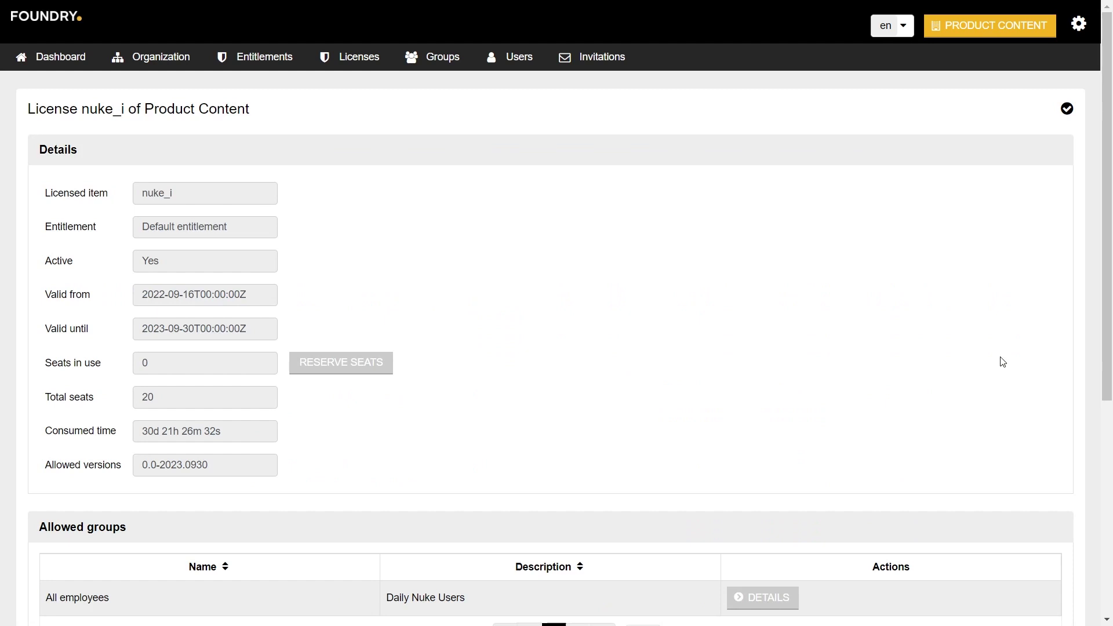
{"action": "left_click", "coordinate": [341, 358]}
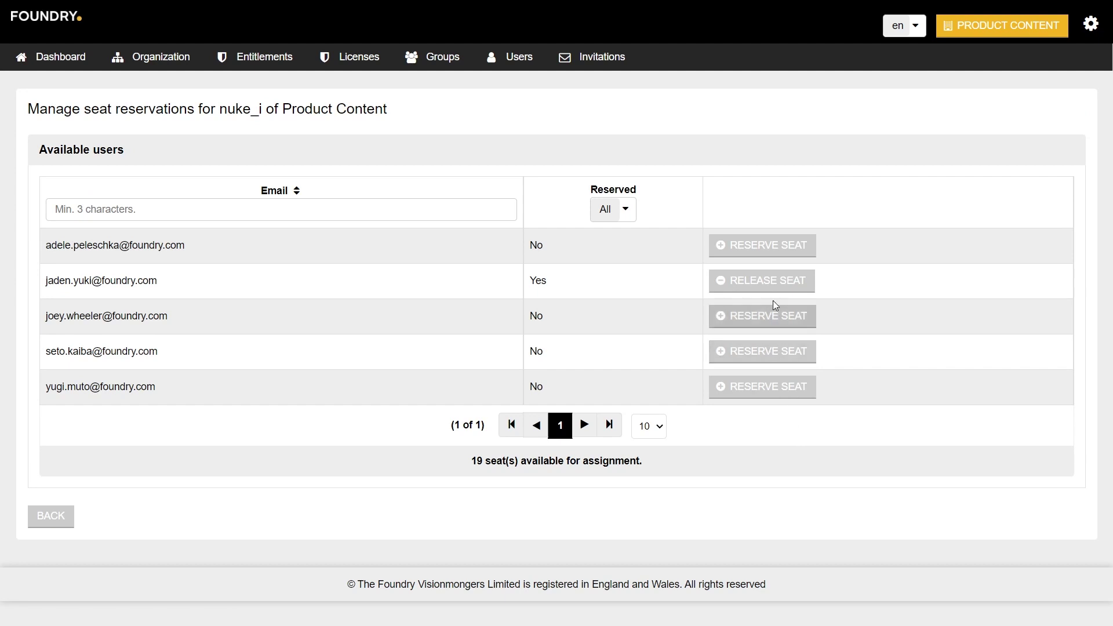
{"action": "left_click", "coordinate": [771, 285]}
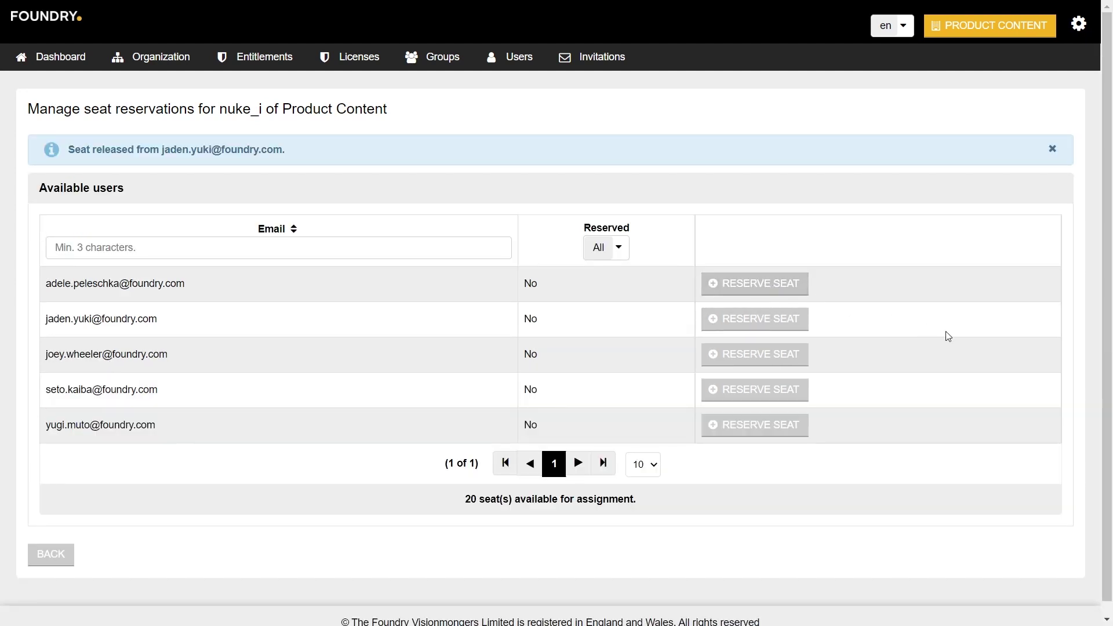